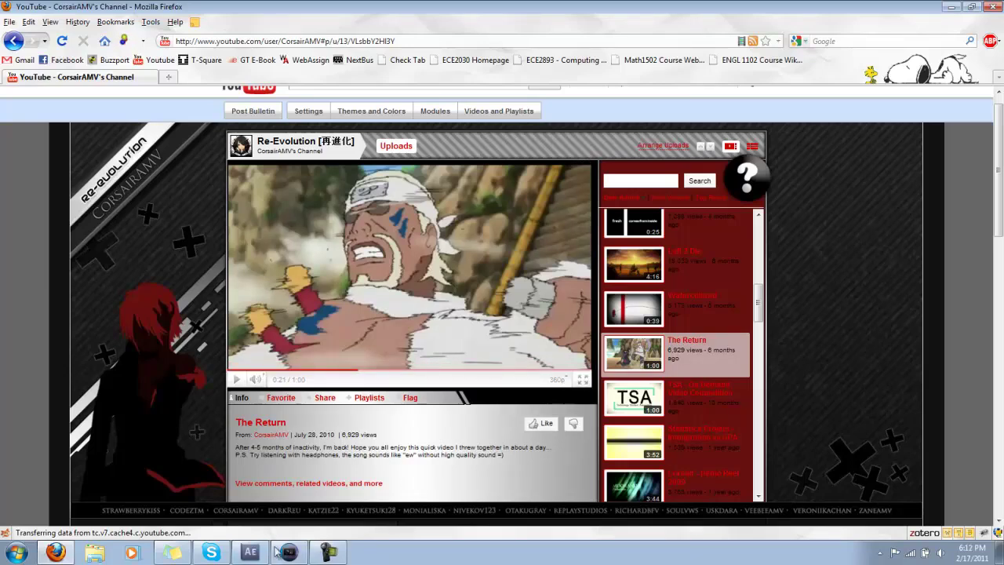
Switch to Vegas Pro and step frame by frame through the opening clips up to 1.07.
key("alt+Tab")
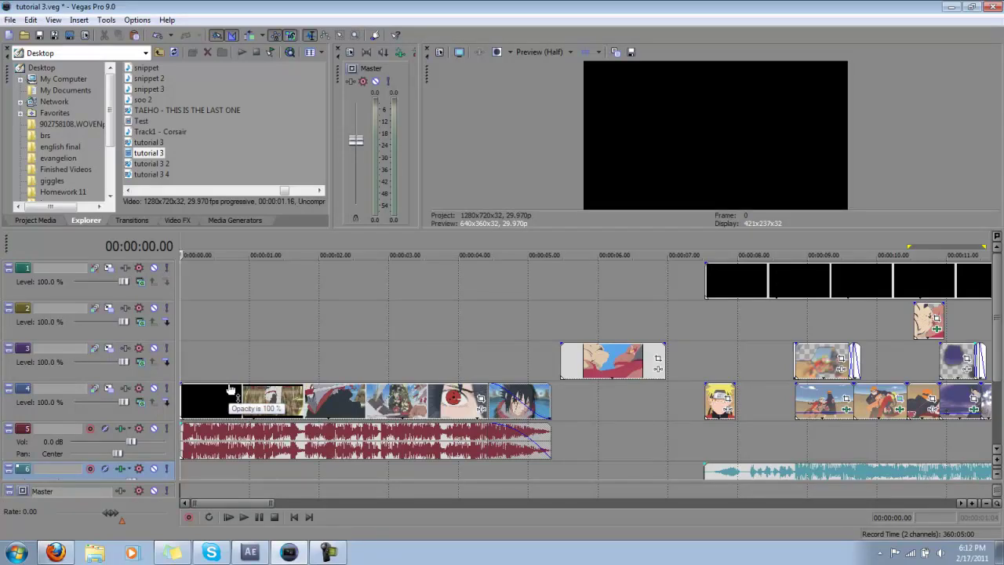
left_click(212, 366)
scroll(213, 366, "up", 5)
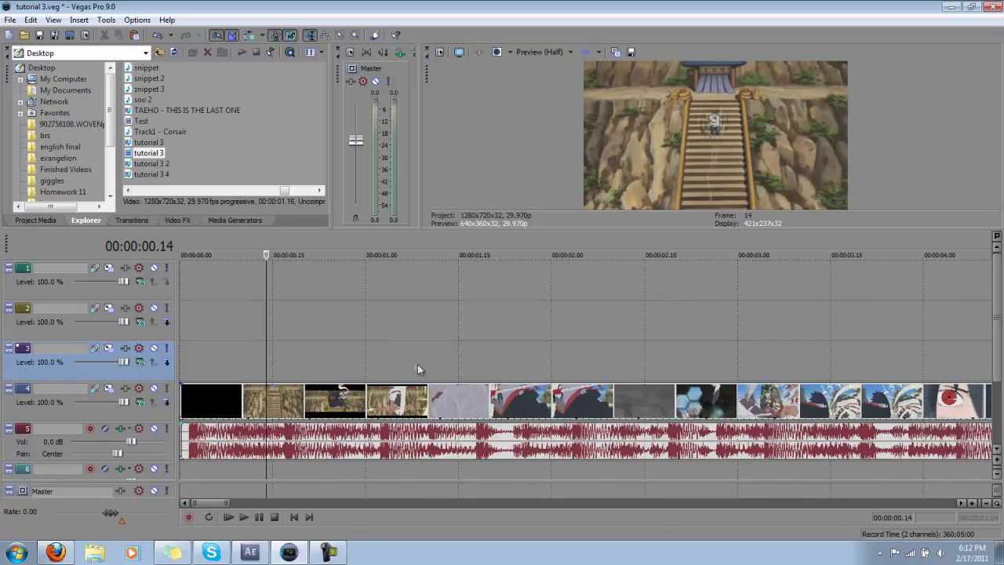
key("Right")
key("Right")
key("Right")
key("Right")
key("Right")
key("Right")
key("Right")
key("Right")
key("Right")
key("Right")
key("Right")
key("Right")
key("Right")
key("Right")
key("Right")
key("Right")
key("Right")
key("Right")
key("Right")
key("Right")
key("Right")
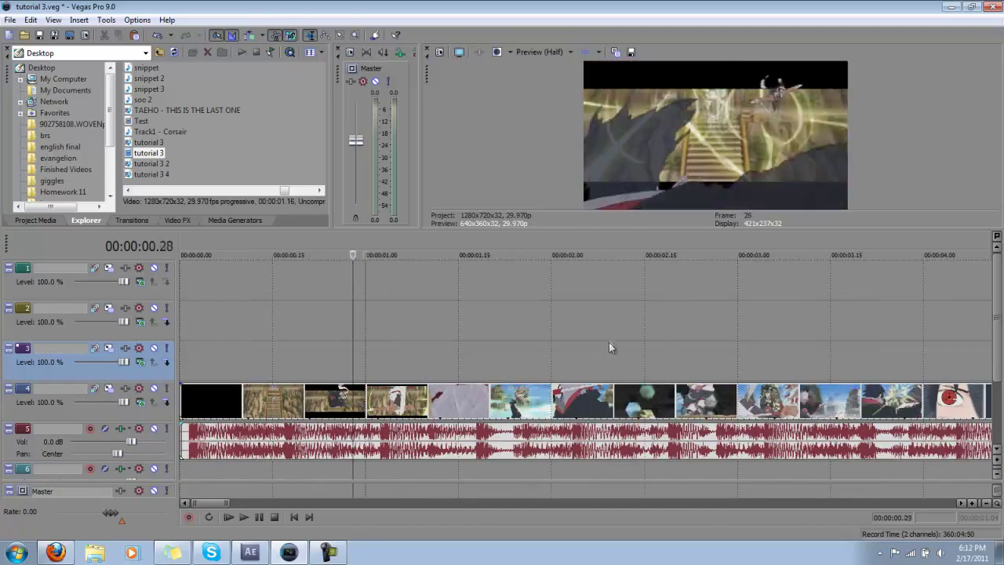
left_click(277, 358)
key("Right")
key("Right")
key("Right")
key("Right")
key("Right")
key("Right")
key("Right")
key("Right")
key("Right")
key("Right")
key("Right")
key("Right")
key("Right")
key("Right")
key("Right")
key("Right")
key("Right")
key("Right")
key("Right")
key("Right")
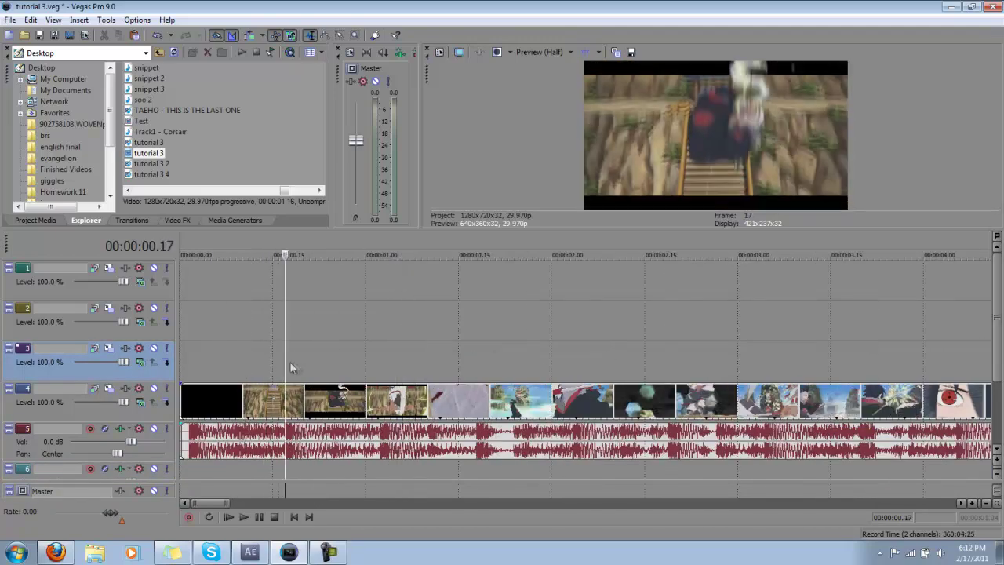
Replay the opening frames, then step from the two-second mark through to about 3.12.
key("Right")
key("Right")
key("Right")
key("Right")
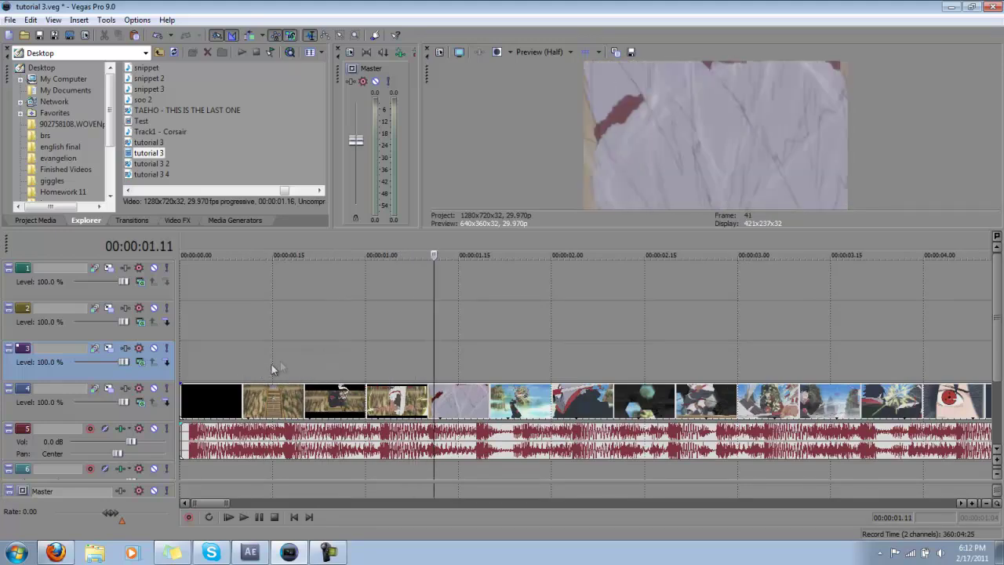
left_click(372, 370)
left_click(233, 362)
key("Right")
key("Right")
key("Right")
key("Right")
key("Right")
key("Right")
key("Right")
key("Right")
key("Right")
key("Right")
key("Right")
key("Right")
key("Right")
key("Right")
key("Right")
key("Right")
key("Right")
key("Right")
key("Right")
key("Right")
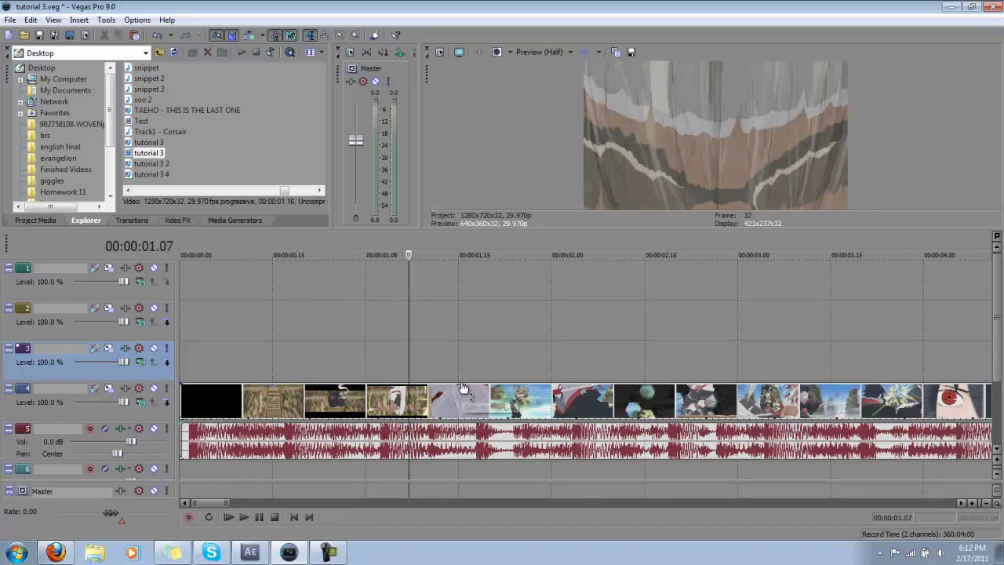
left_click(592, 355)
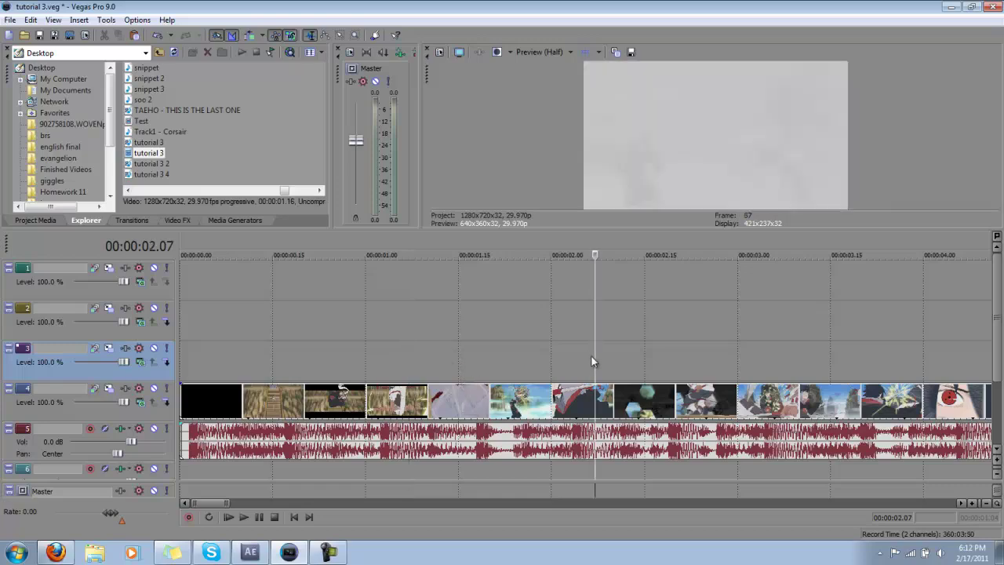
key("Right")
key("Right")
key("Right")
key("Right")
key("Right")
key("Right")
key("Right")
key("Right")
key("Right")
key("Right")
key("Right")
key("Right")
key("Right")
key("Right")
key("Right")
key("Right")
key("Right")
key("Right")
key("Right")
key("Right")
key("Right")
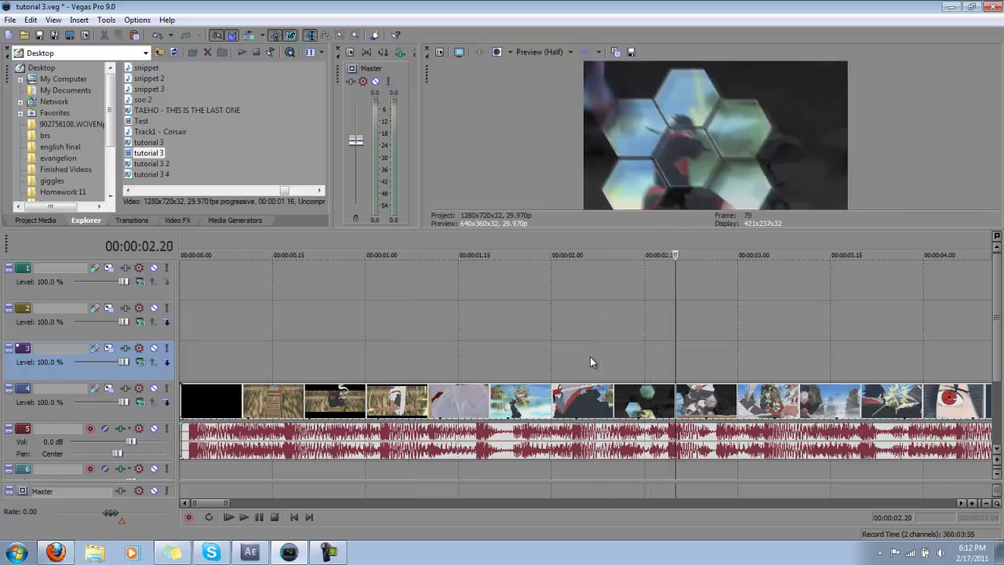
key("Right")
key("Right")
key("Right")
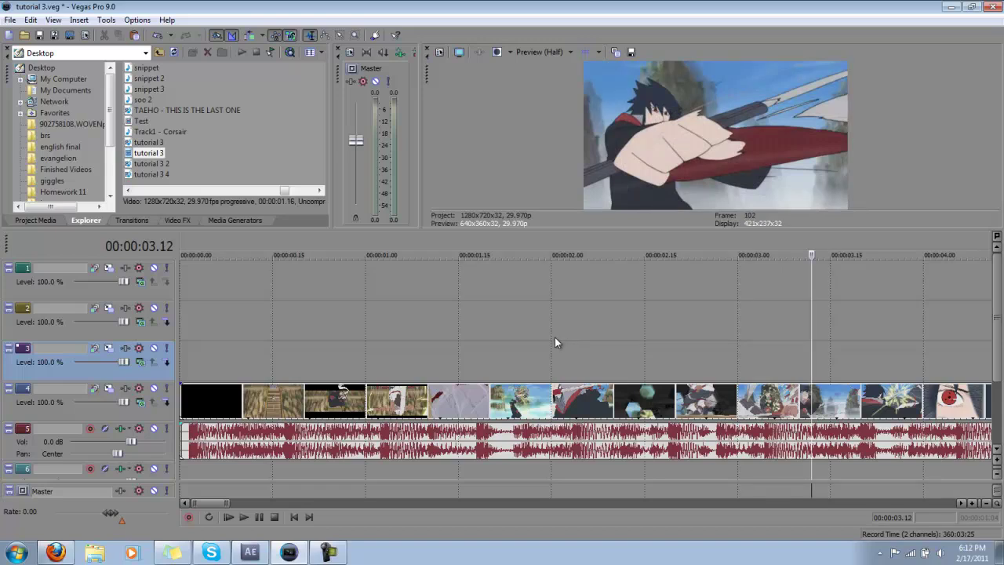
Zoom out and place the playhead at the start of the track 3 sky clip.
key("Down")
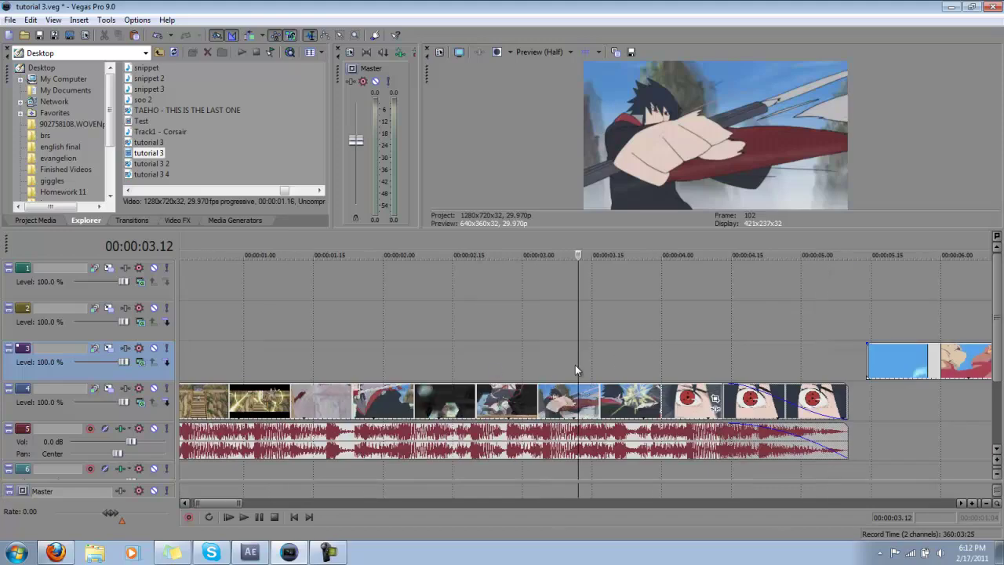
key("Down")
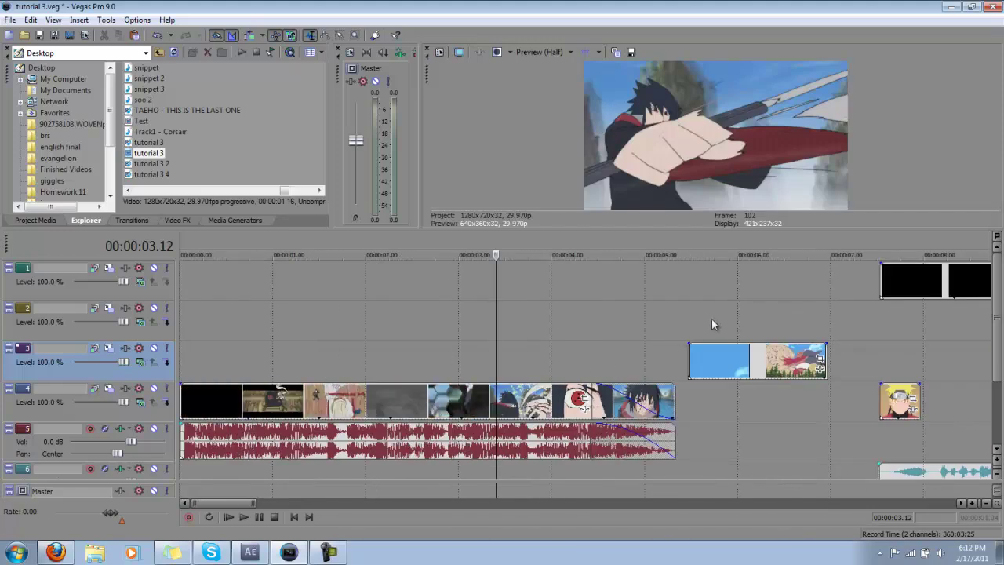
left_click(675, 308)
key("Up")
left_click(606, 303)
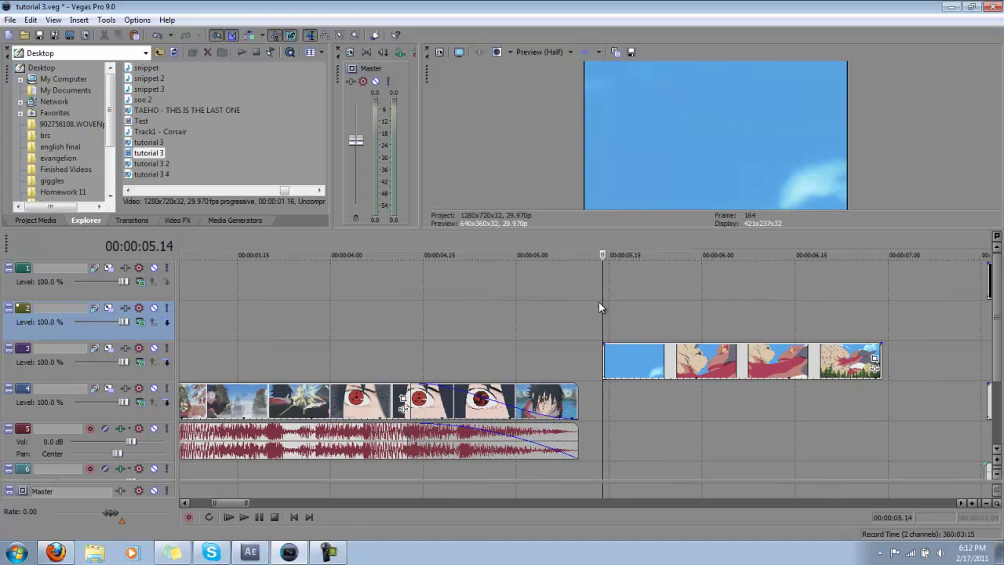
Step through the sky clip's opening frames to 6.07, then bring up After Effects.
key("Right")
key("Right")
key("Right")
key("Right")
key("Right")
key("Right")
key("Right")
key("Right")
key("Right")
key("Right")
key("Right")
key("Right")
key("Right")
key("Right")
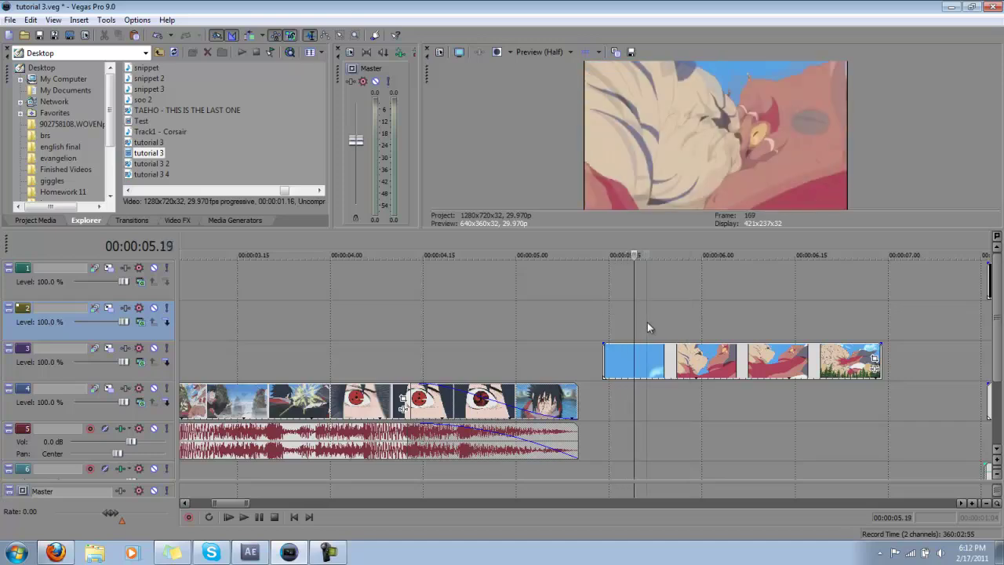
key("Right")
key("Right")
key("Right")
left_click(604, 323)
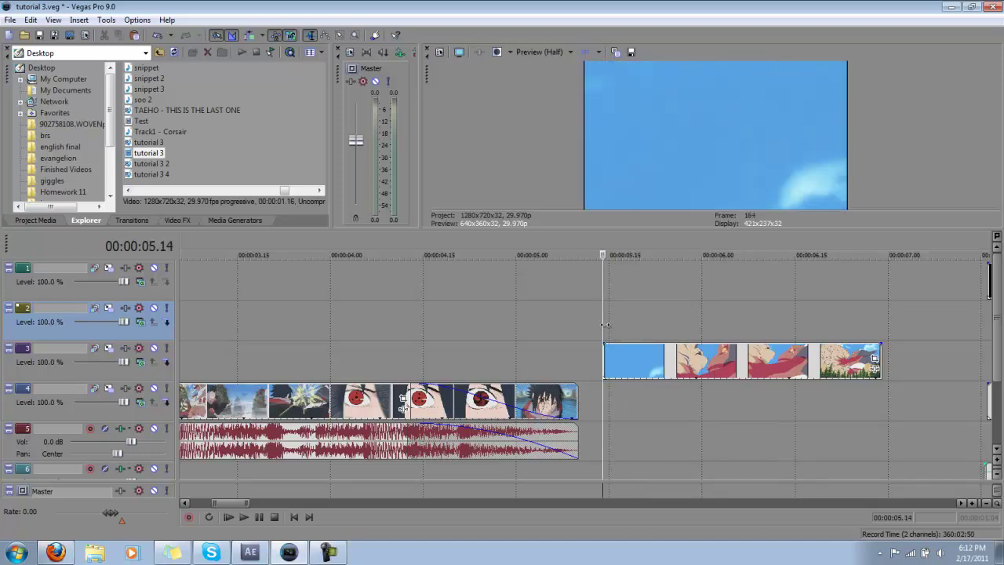
key("Right")
key("Right")
key("Right")
key("Right")
key("Right")
key("Right")
key("Right")
key("Right")
key("Right")
key("Right")
key("Right")
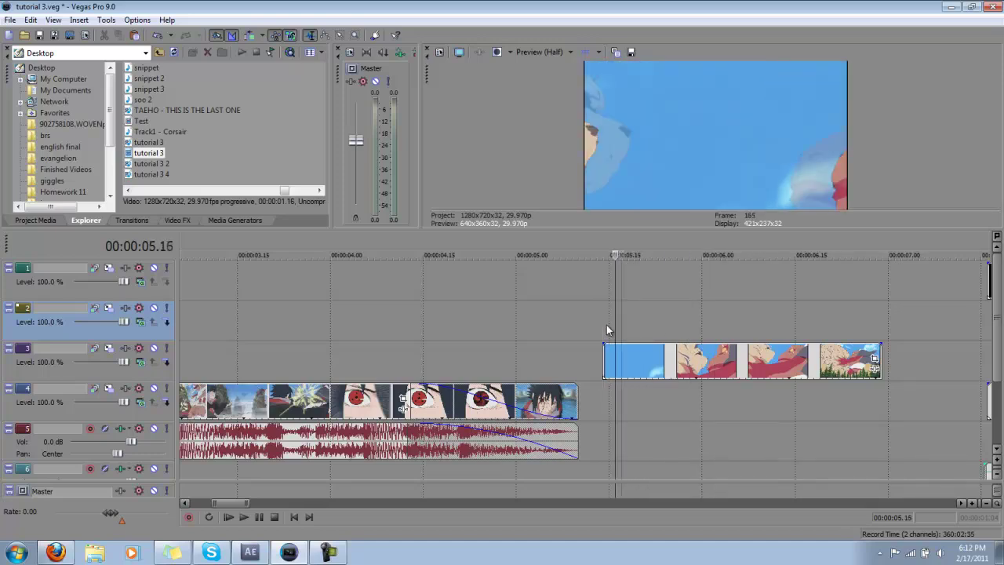
key("Right")
key("Right")
key("Right")
key("Right")
key("Right")
key("Right")
key("Right")
key("Right")
key("Right")
key("Right")
key("Right")
key("Right")
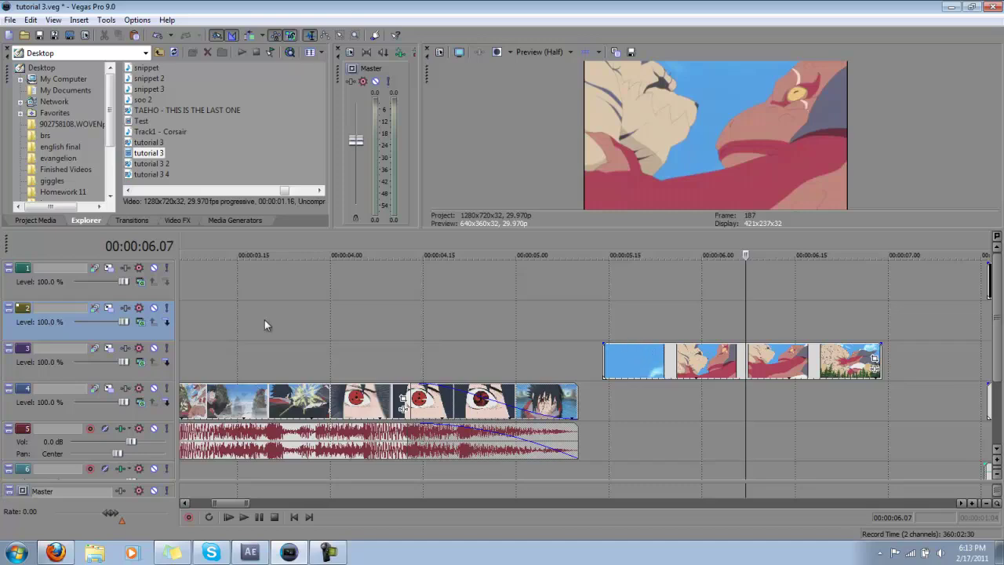
left_click(251, 552)
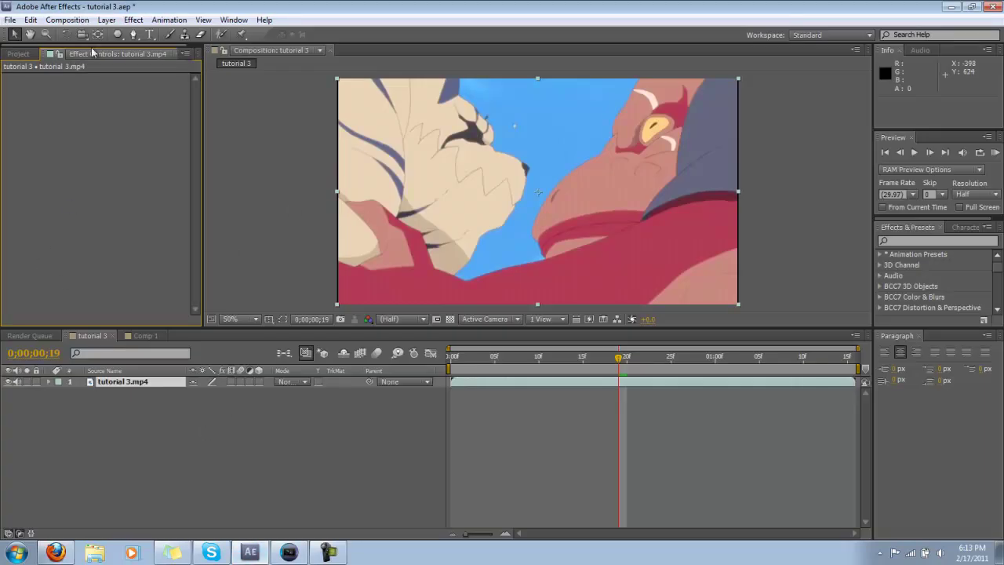
Apply Effect > Keying > Keylight (1.2) to the tutorial 3.mp4 layer.
left_click(144, 25)
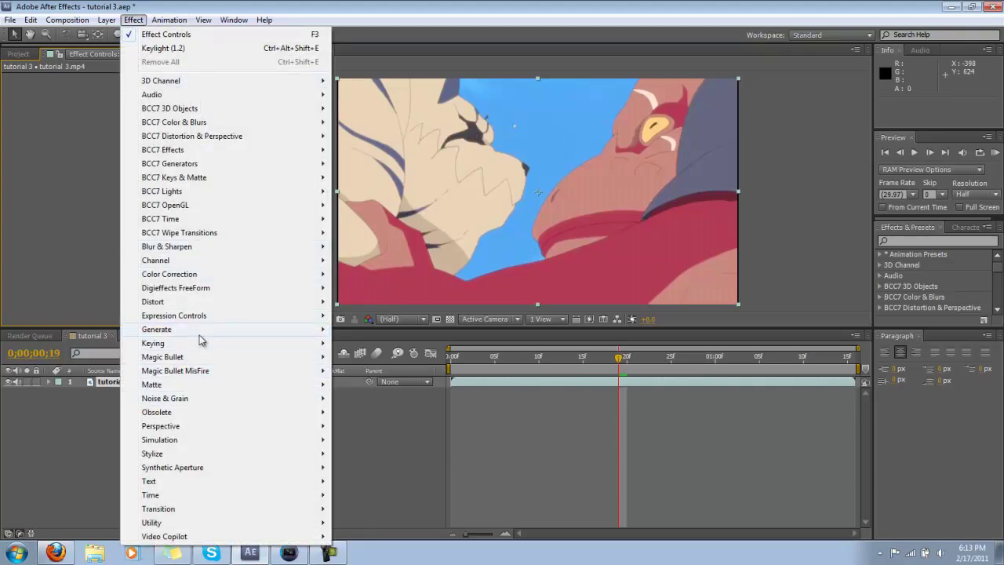
mouse_move(199, 344)
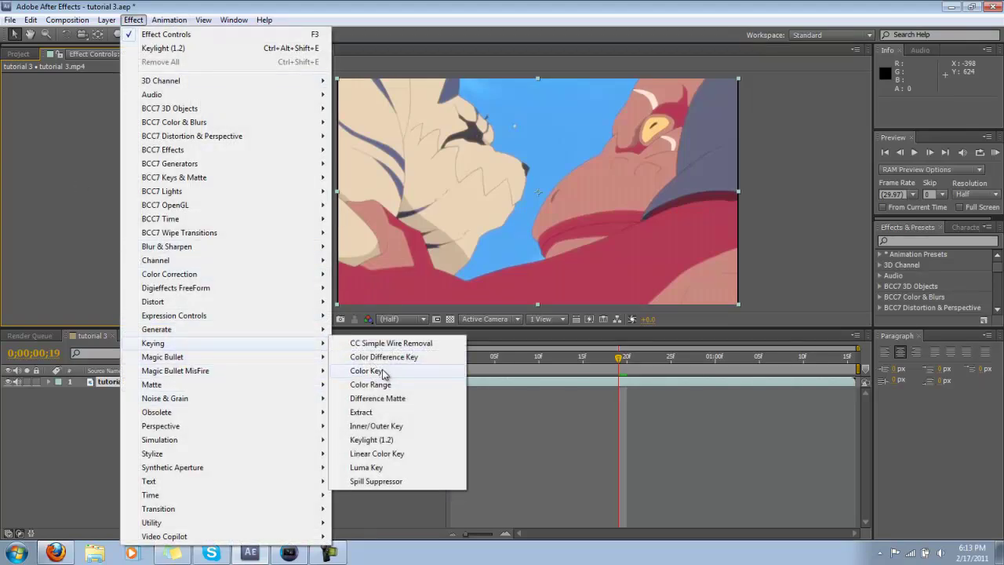
left_click(371, 440)
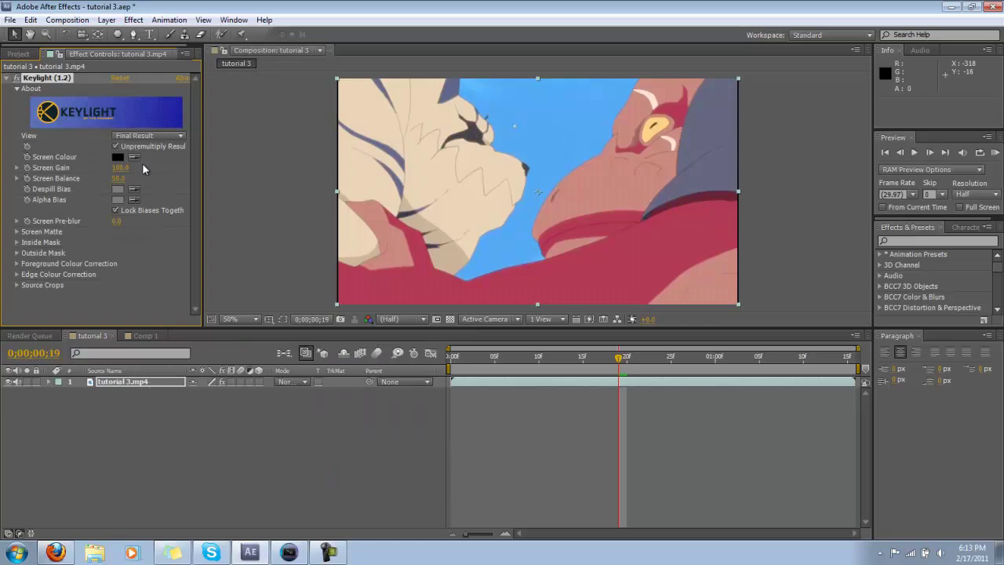
Sample the blue sky as Keylight's Screen Colour and set Screen Balance to 0.0.
left_click(134, 157)
left_click(527, 148)
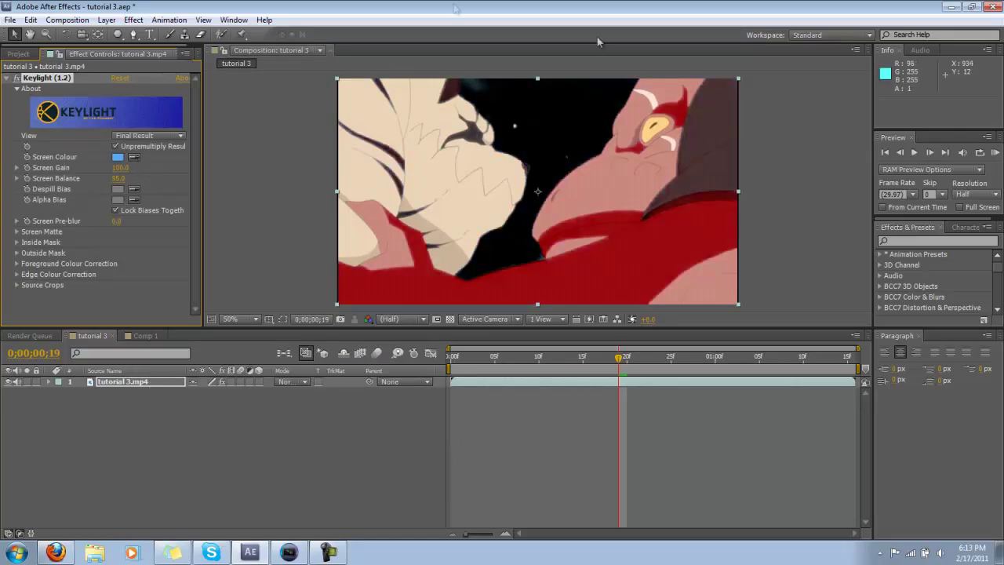
left_click_drag(118, 178, 86, 179)
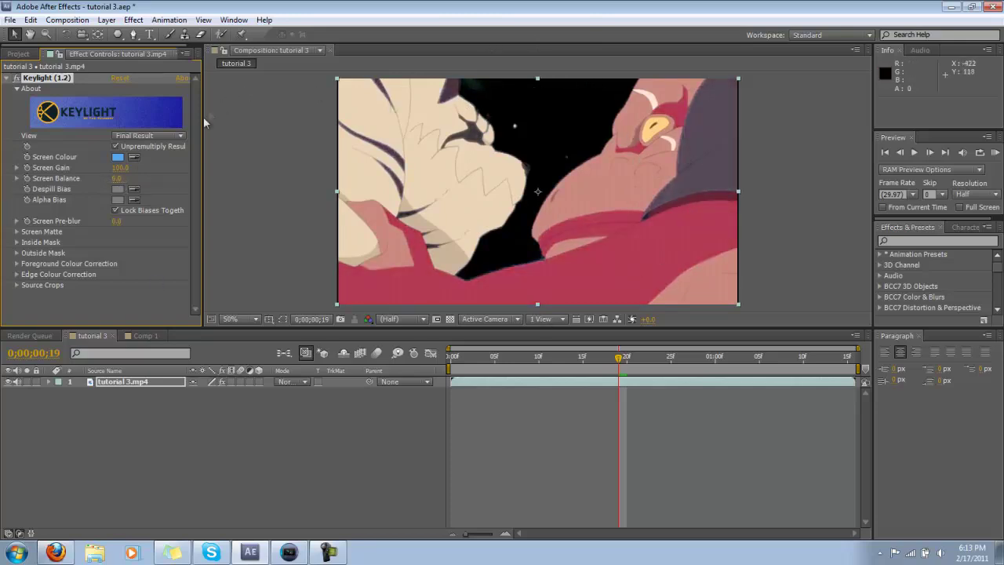
left_click(176, 136)
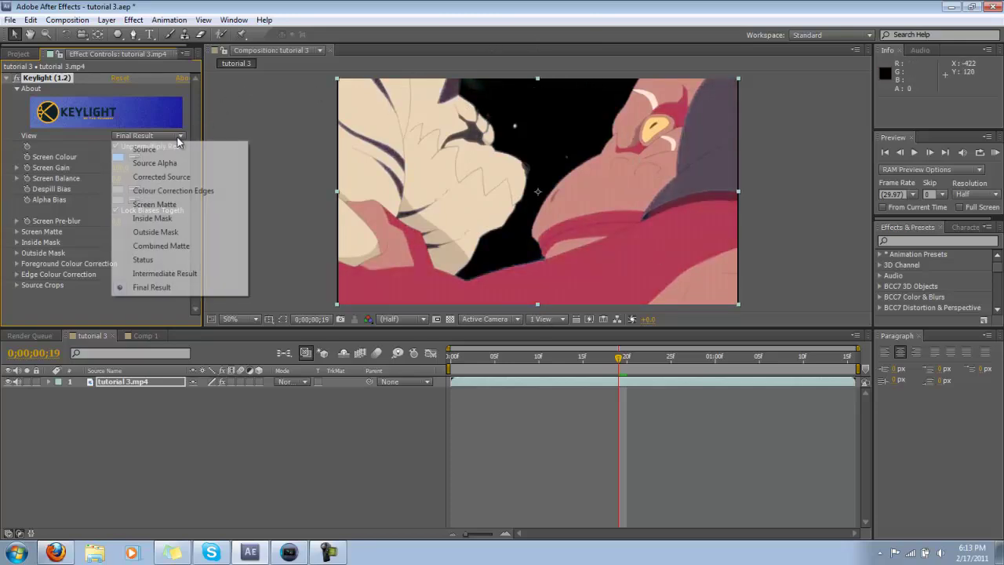
Check the Screen Matte view, set Clip Black 7 and Clip White 71, and scrub the Final Result.
left_click(161, 206)
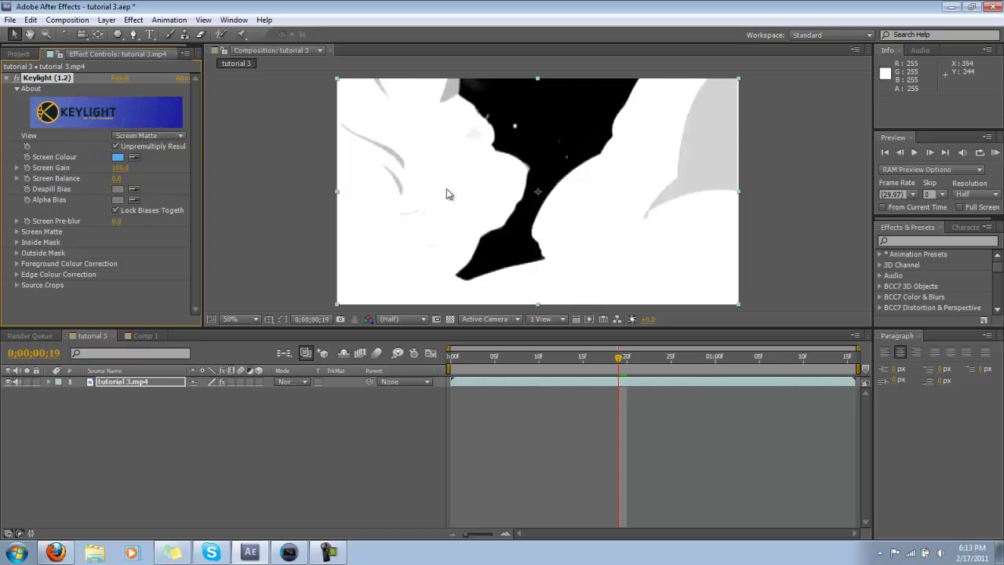
left_click(16, 232)
left_click_drag(116, 254, 101, 251)
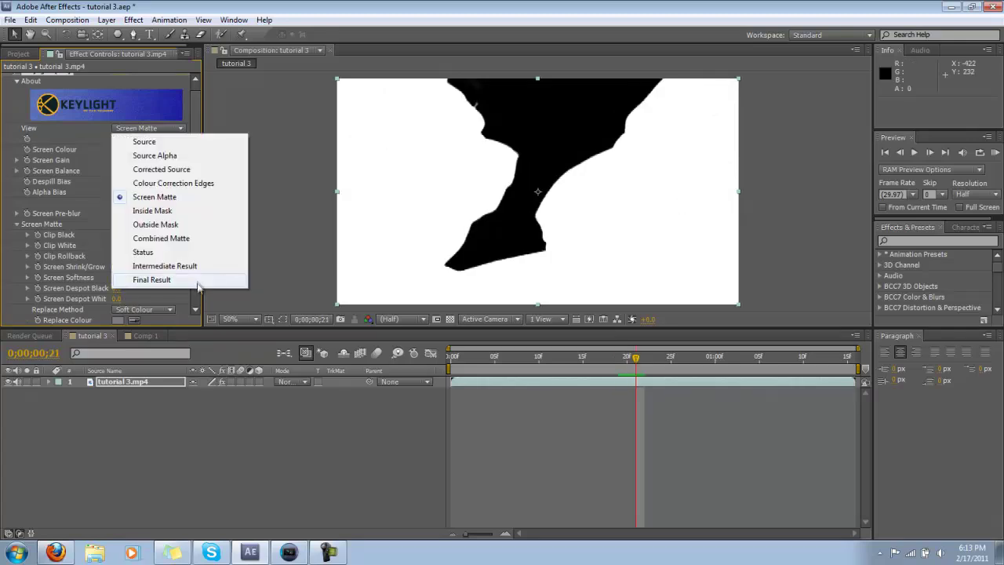
left_click(157, 278)
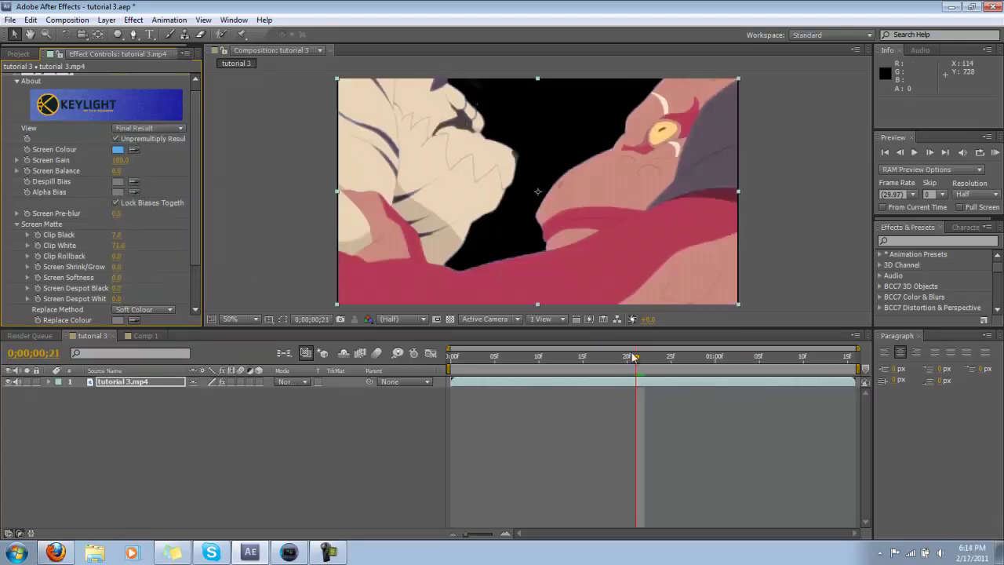
left_click_drag(635, 360, 495, 360)
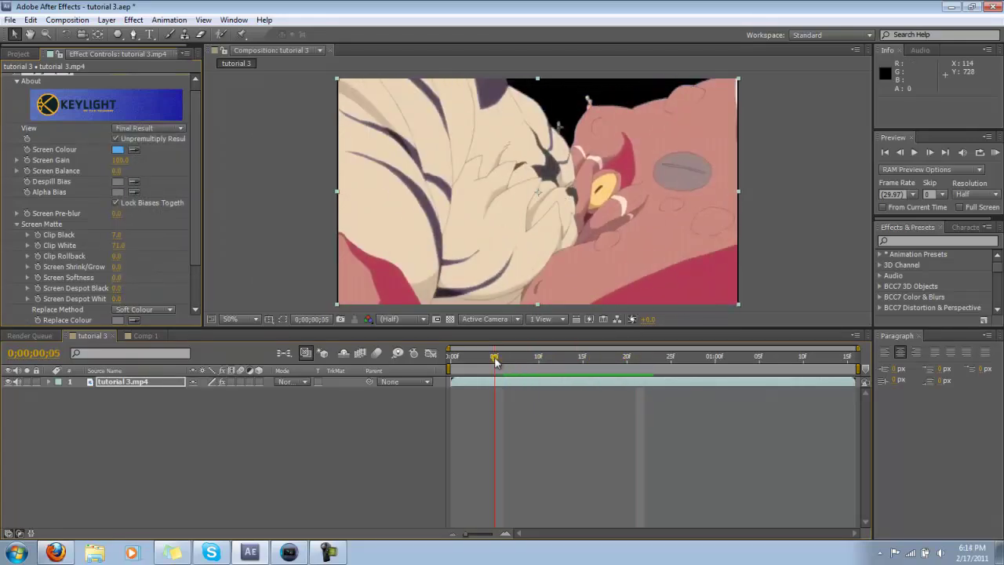
left_click(68, 21)
Queue tutorial 3 via Make Movie and confirm its output module Channels setting.
left_click(128, 176)
scroll(123, 472, "down", 1)
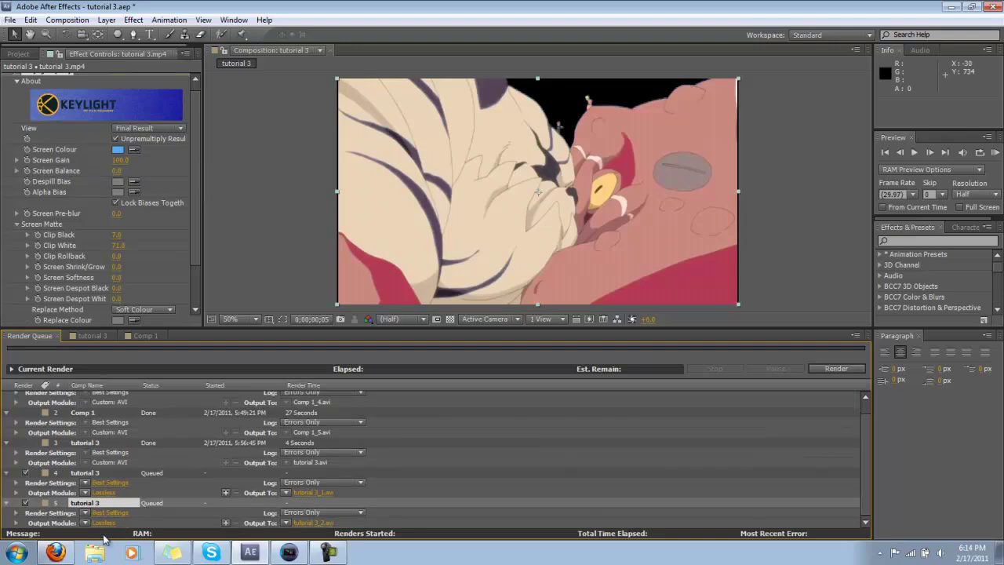
left_click(106, 491)
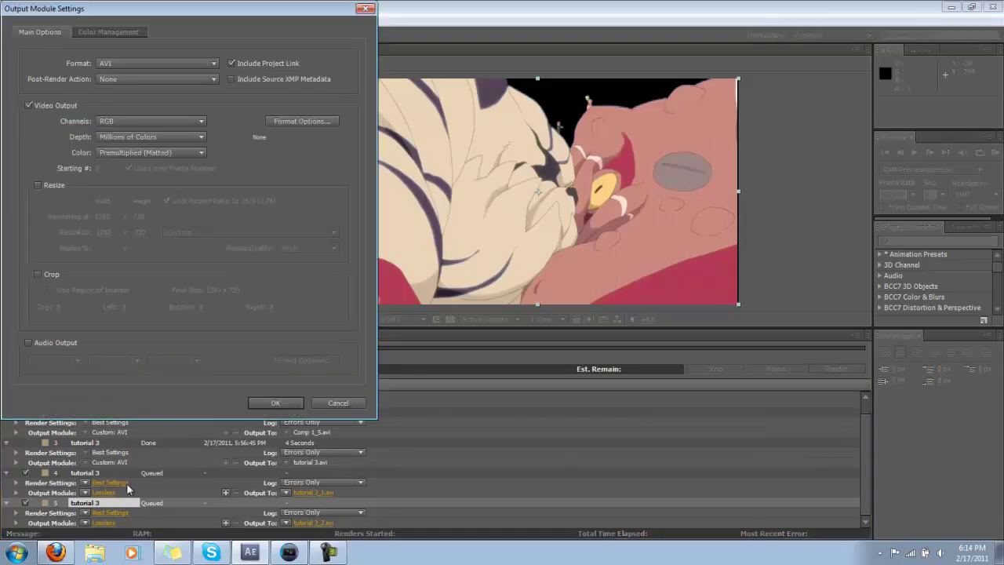
left_click(165, 123)
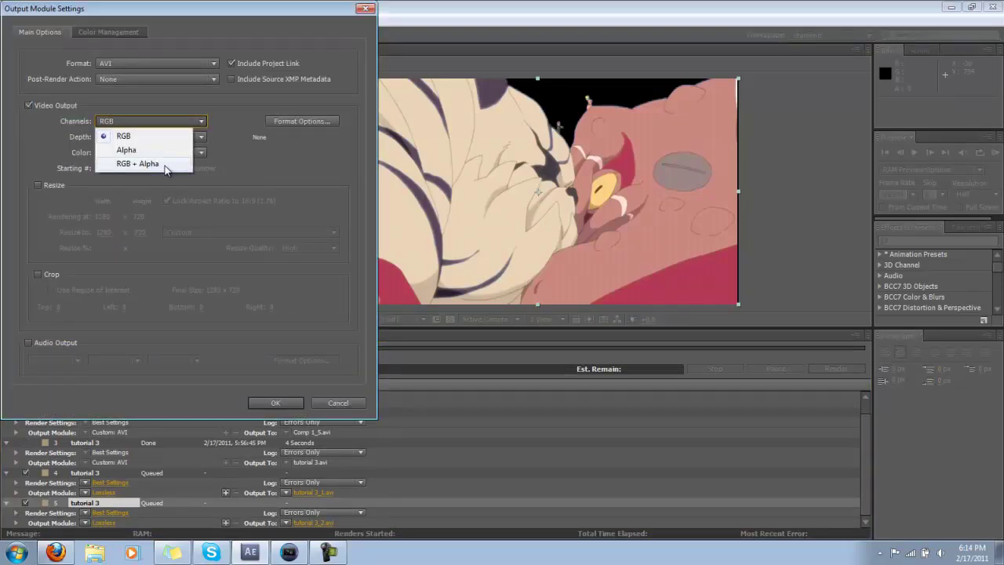
left_click(208, 408)
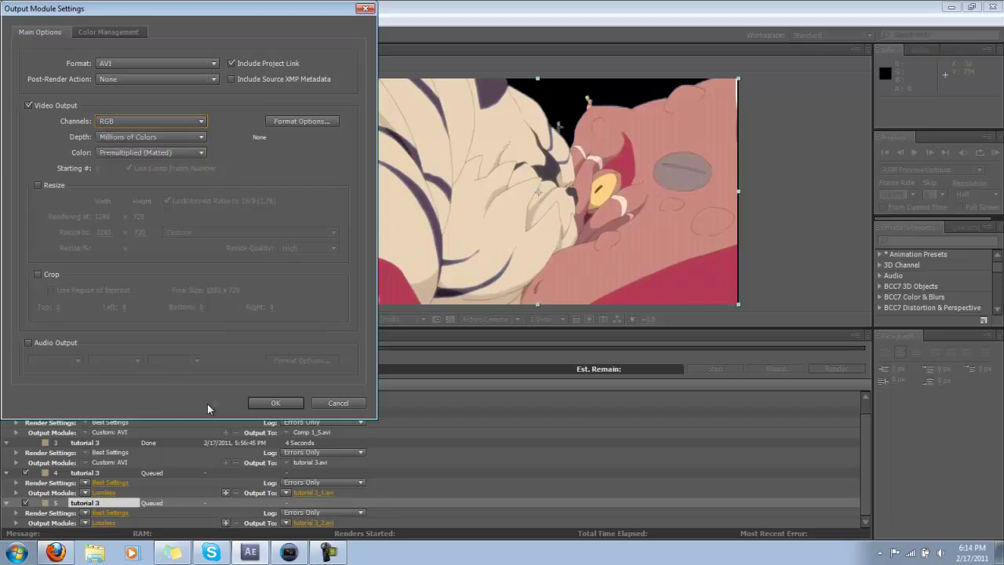
left_click(292, 402)
Return to Vegas Pro and zoom in to the keyed clip's start on track 3.
left_click(289, 553)
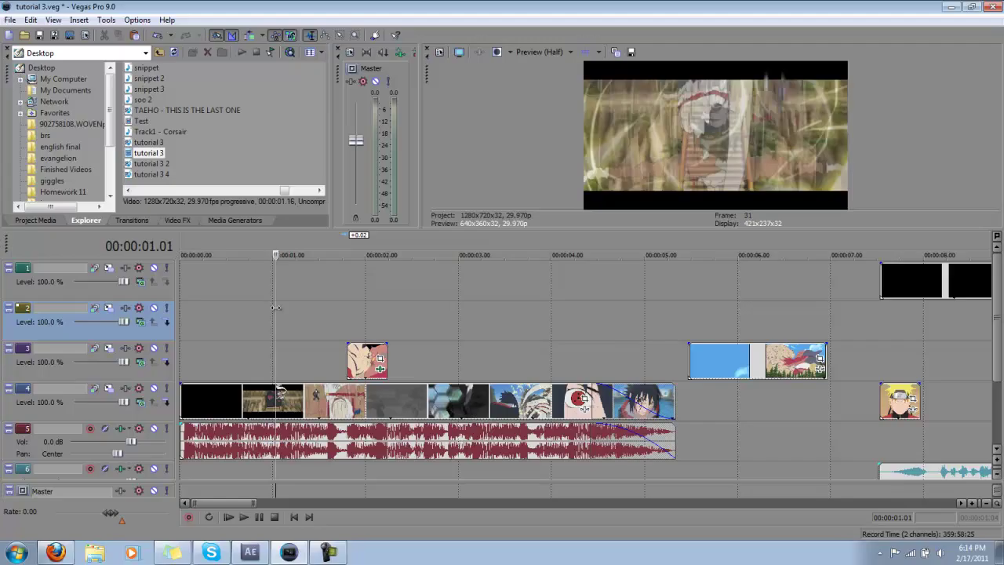
scroll(415, 314, "up", 5)
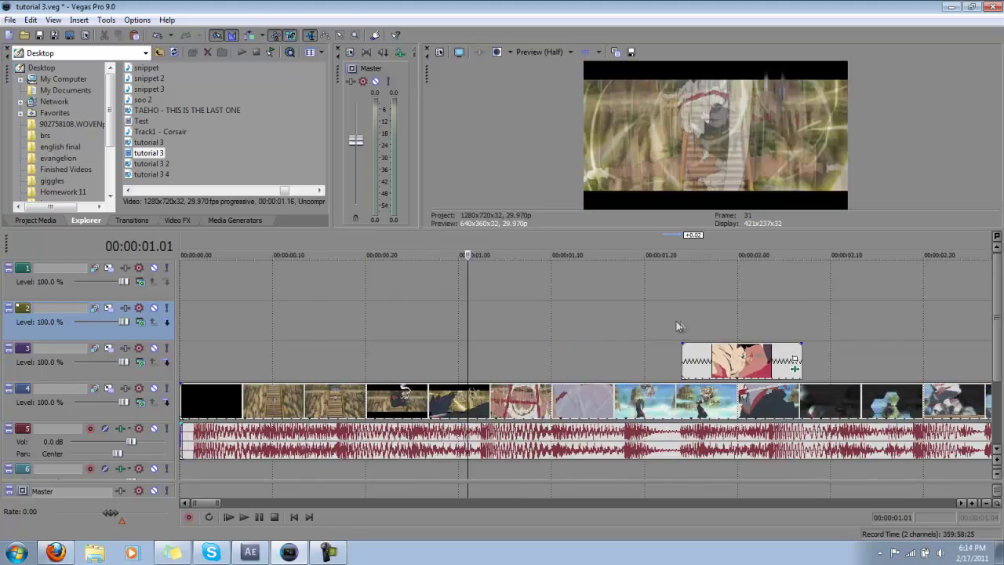
left_click(686, 318)
scroll(674, 312, "up", 3)
left_click(620, 298)
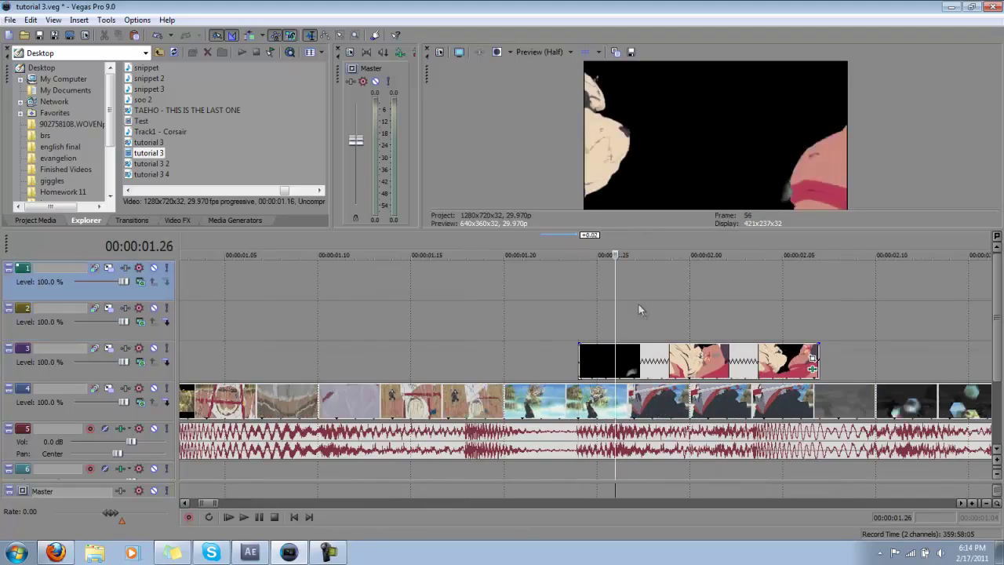
Set the track 3 clip's Media alpha channel to Straight (unmatted) in its Properties.
left_click(651, 360)
right_click(651, 360)
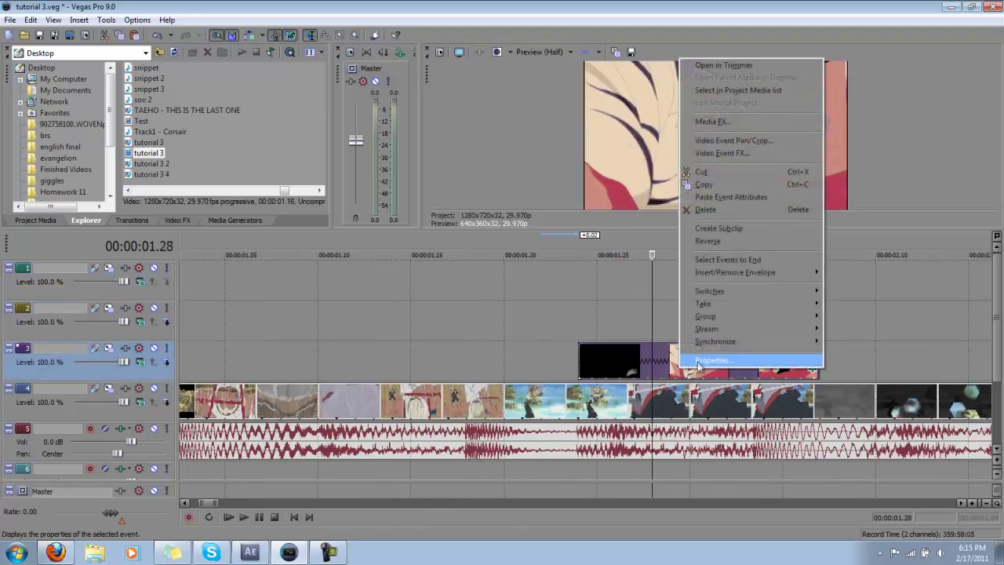
left_click(650, 484)
left_click(443, 98)
left_click(486, 322)
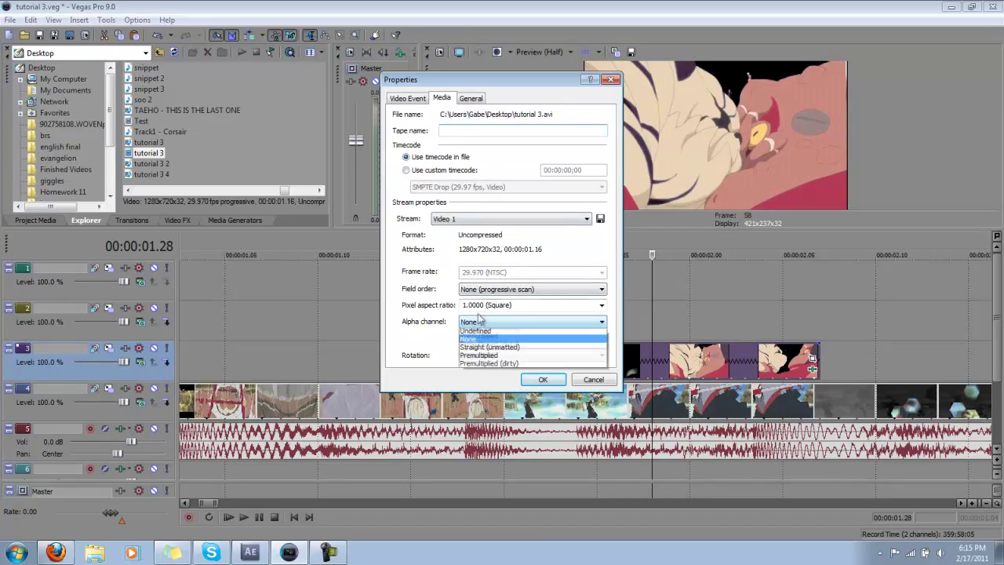
left_click(489, 349)
left_click(542, 379)
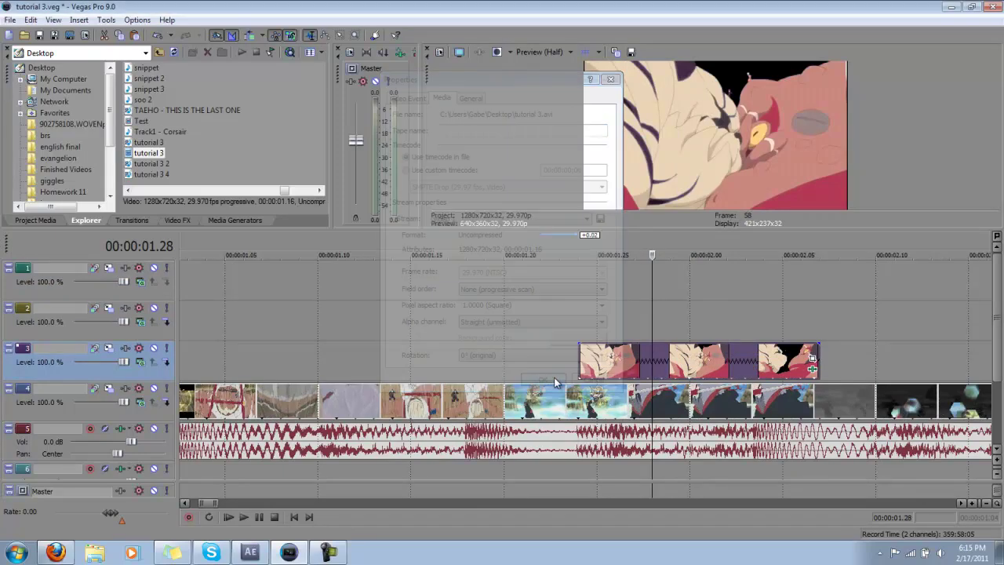
Play the keyed clip's transition over track 4, stopping at 00:00:02.21.
left_click(575, 307)
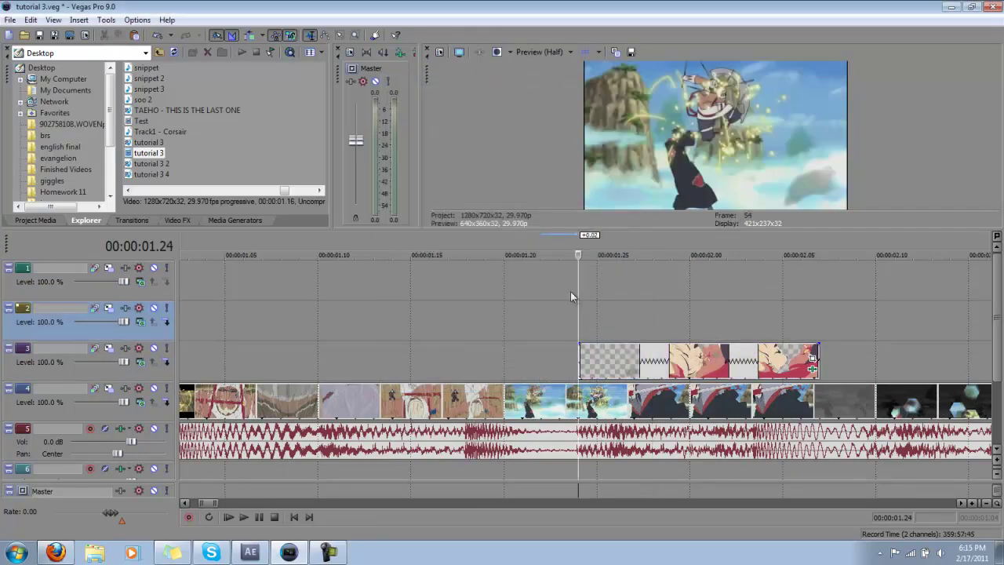
left_click(568, 277)
key("Right")
key("Right")
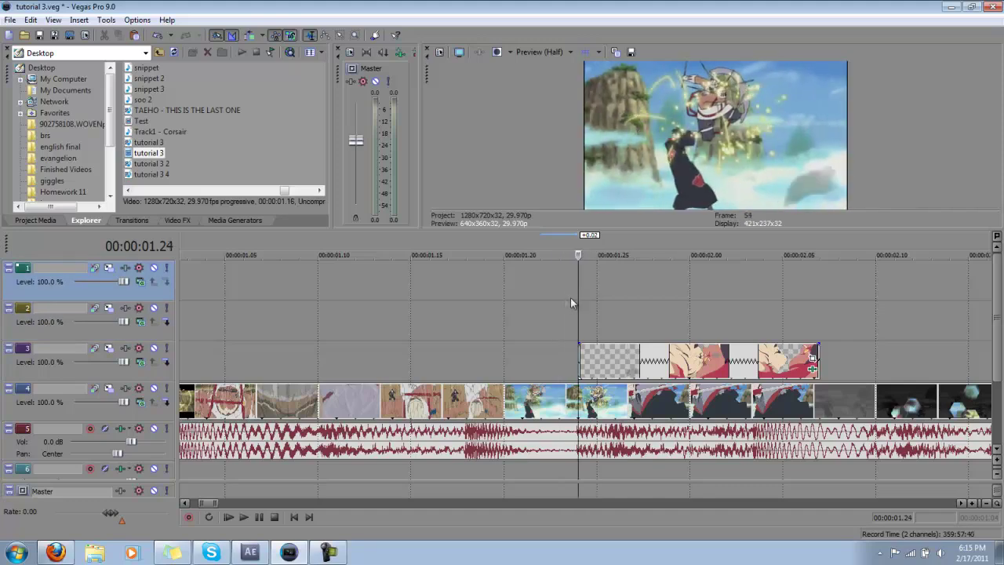
key("space")
key("Return")
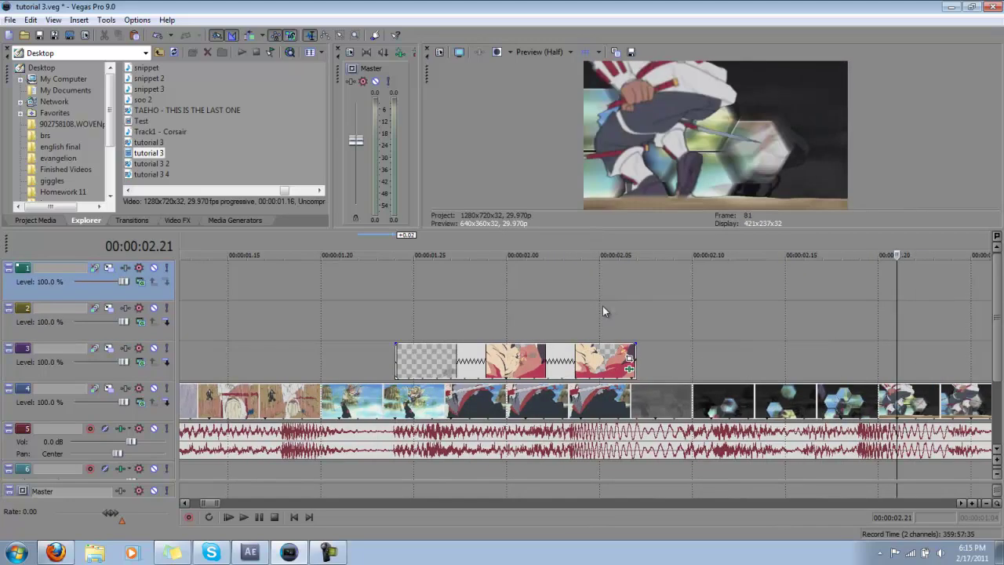
Zoom out, replay from near the start to 00:00:01.09, then return to After Effects.
scroll(471, 317, "down", 5)
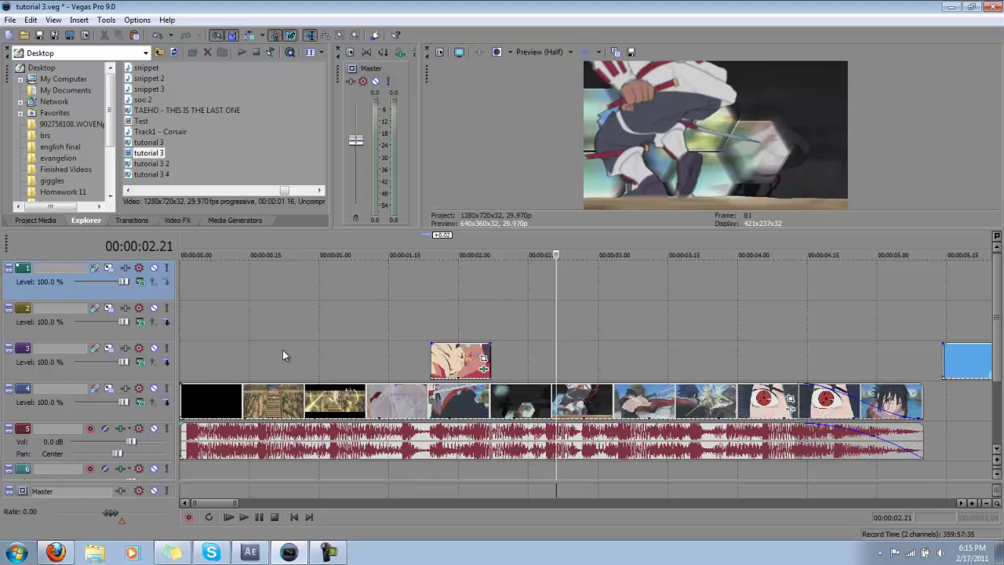
left_click(225, 356)
key("space")
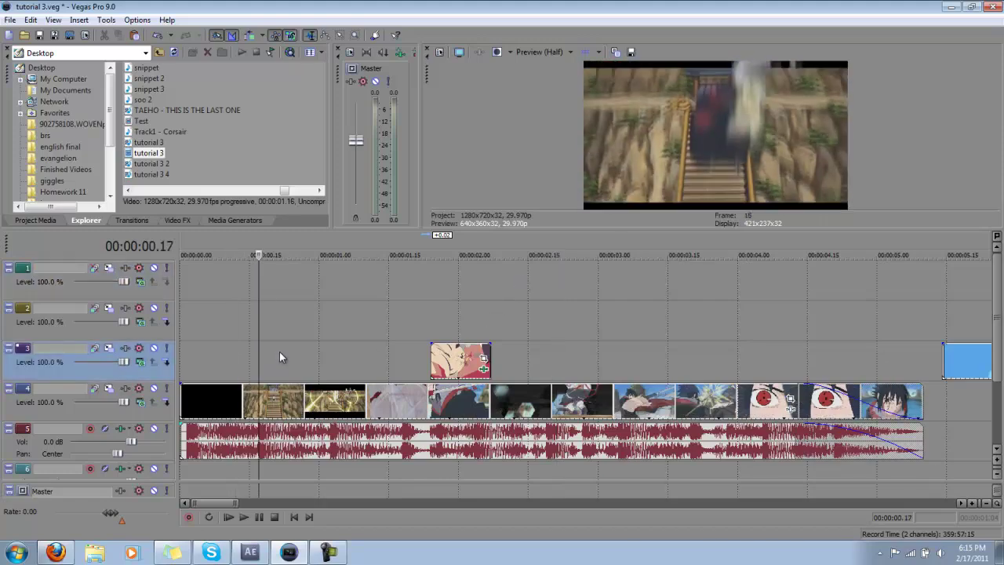
key("Return")
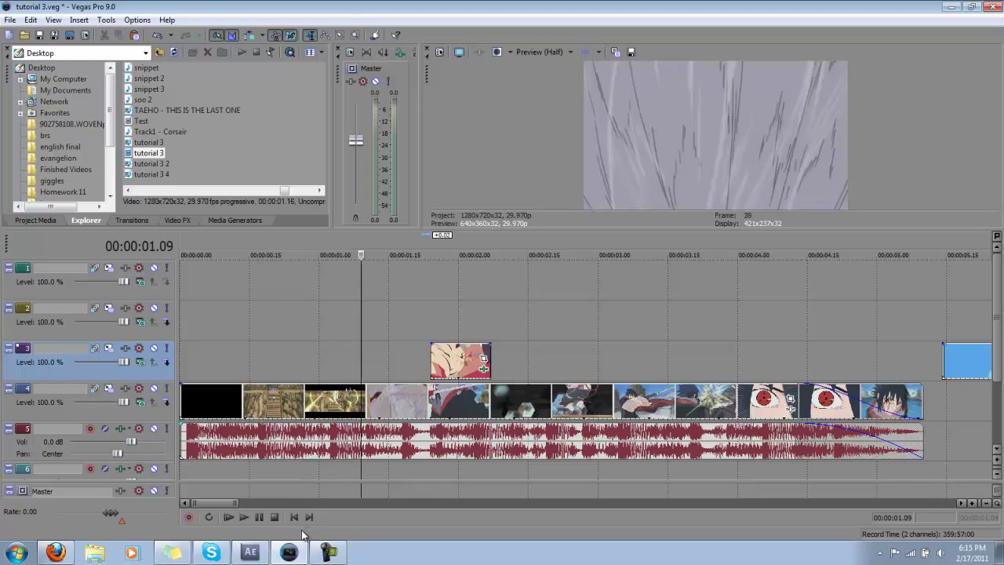
left_click(250, 553)
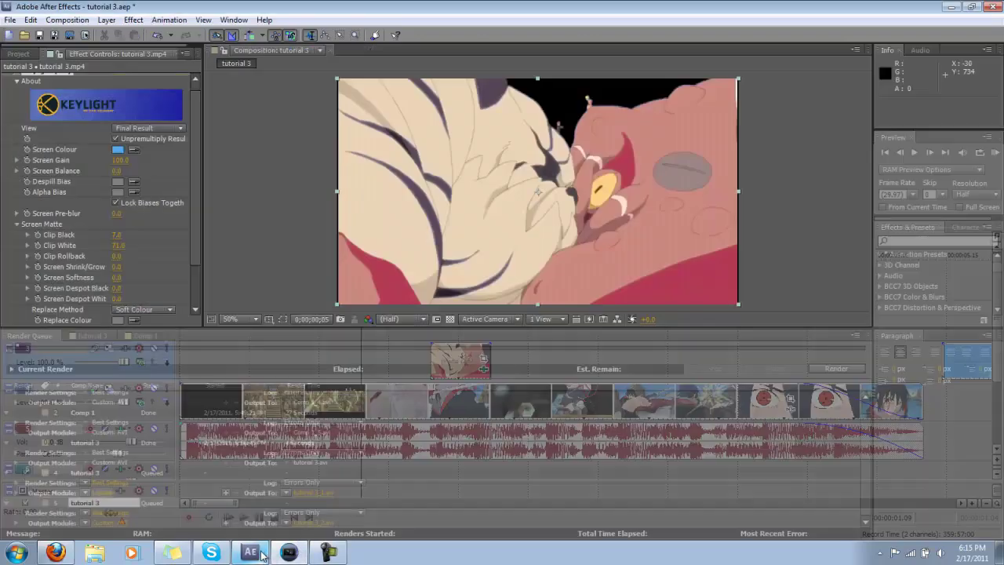
Inspect Comp 1's Camera 1, Null 1 and Adjustment Layer 1, and return to its first frames.
left_click(90, 336)
left_click(145, 335)
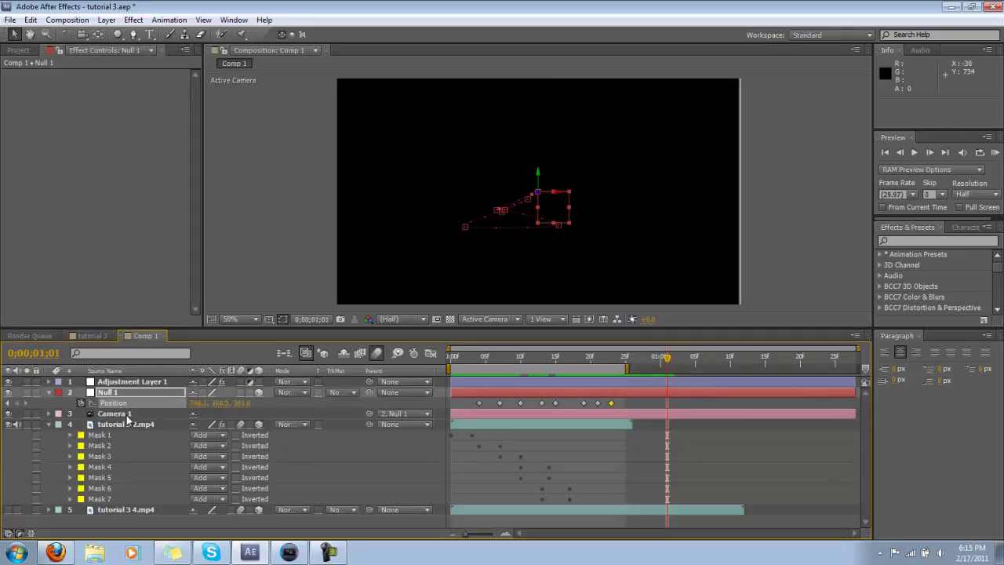
left_click(127, 416)
left_click(117, 392)
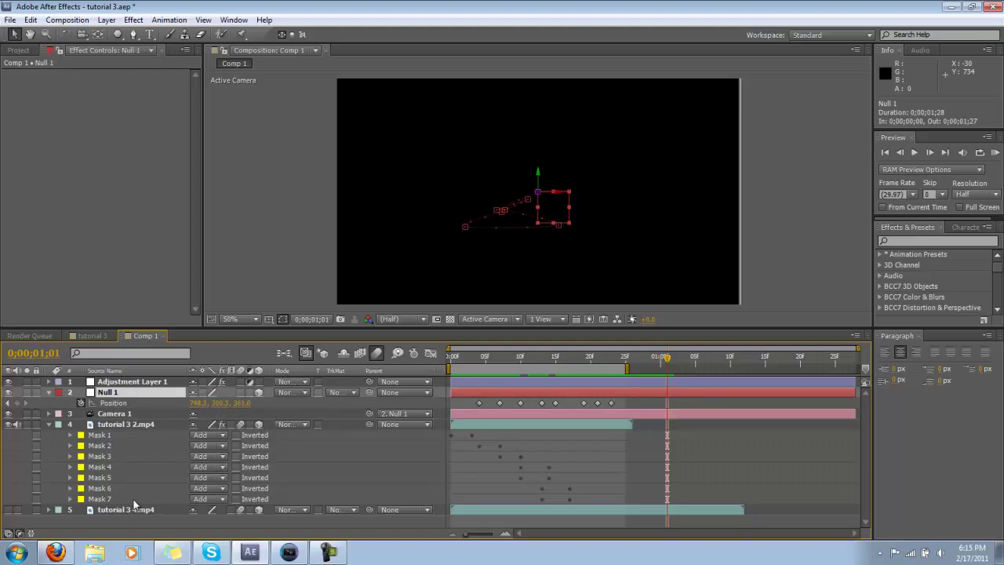
left_click(131, 382)
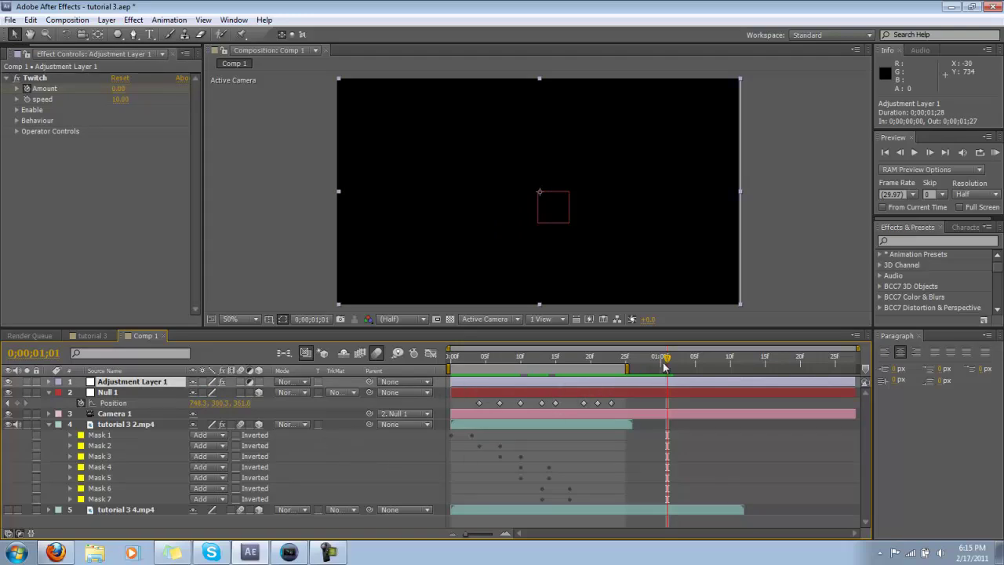
left_click_drag(665, 366, 482, 430)
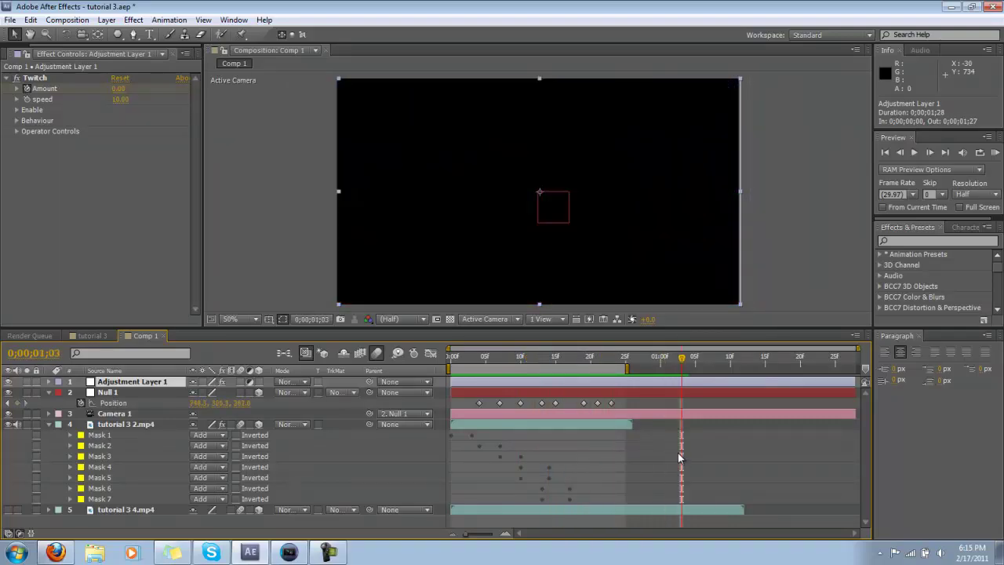
Switch back to Vegas Pro and zoom out the tutorial 3 timeline.
left_click(288, 554)
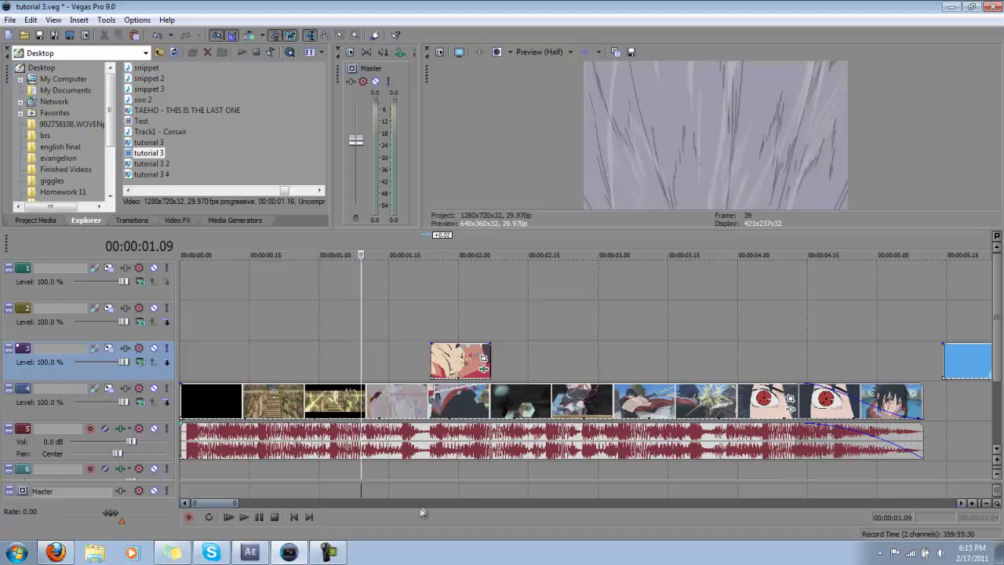
scroll(593, 368, "down", 5)
scroll(594, 368, "down", 4)
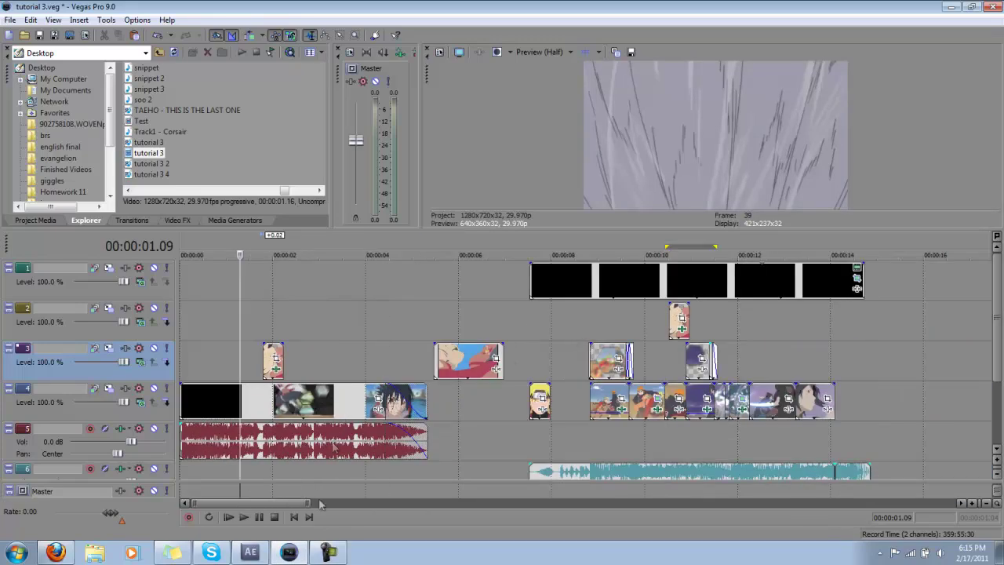